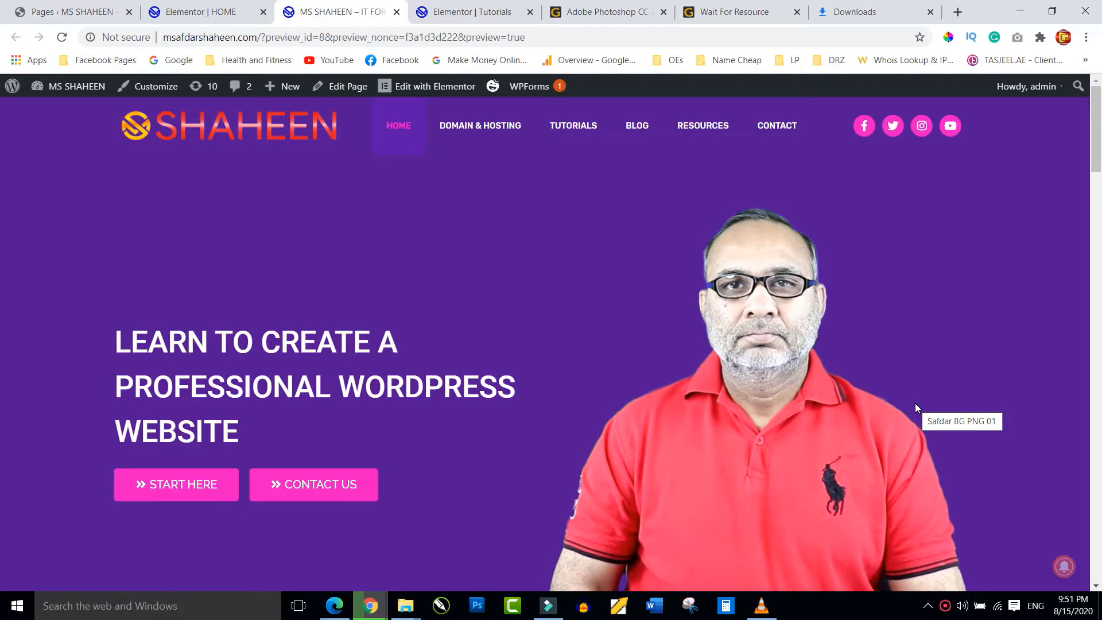
Open the HOME page in the Elementor editor and play, then pause, the Table of Contents video under My Top Rated Videos
scroll(561, 377, "down", 1)
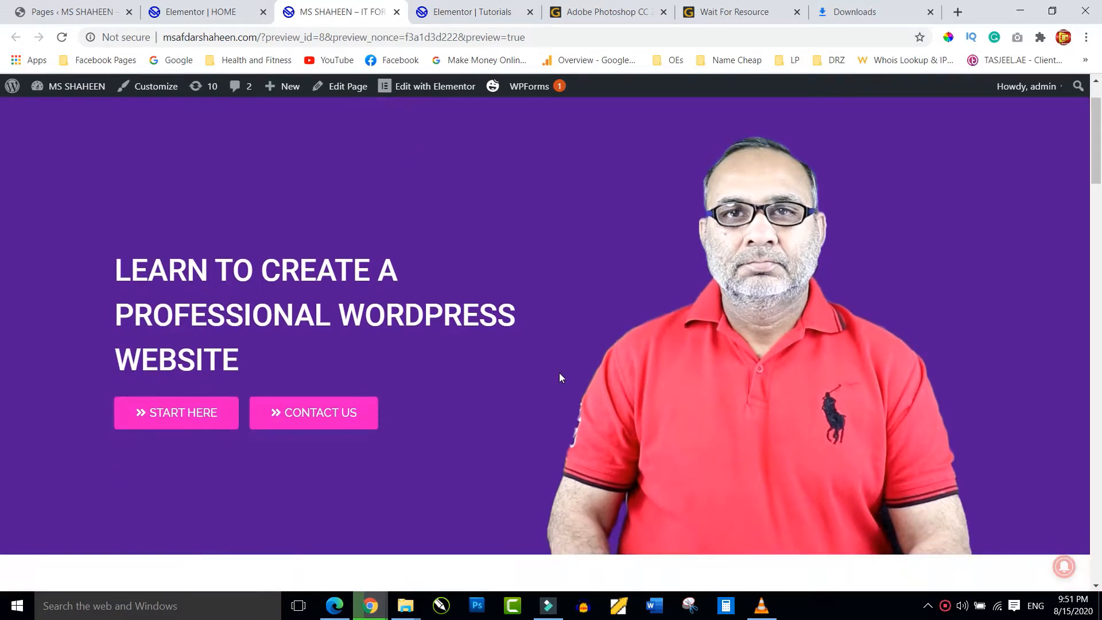
scroll(560, 377, "up", 1)
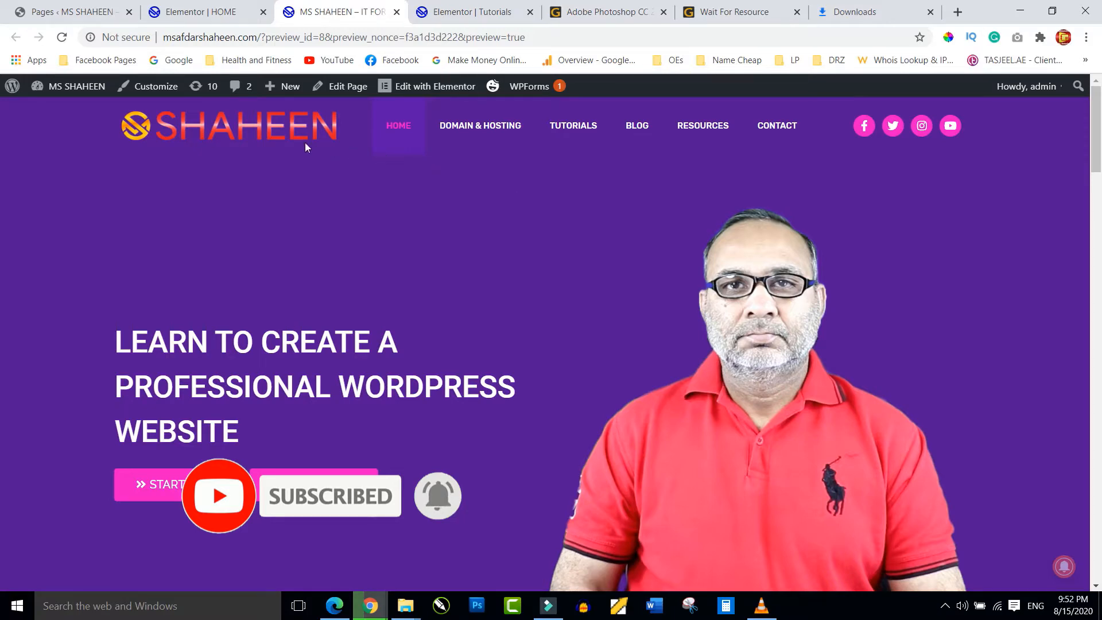
left_click(193, 12)
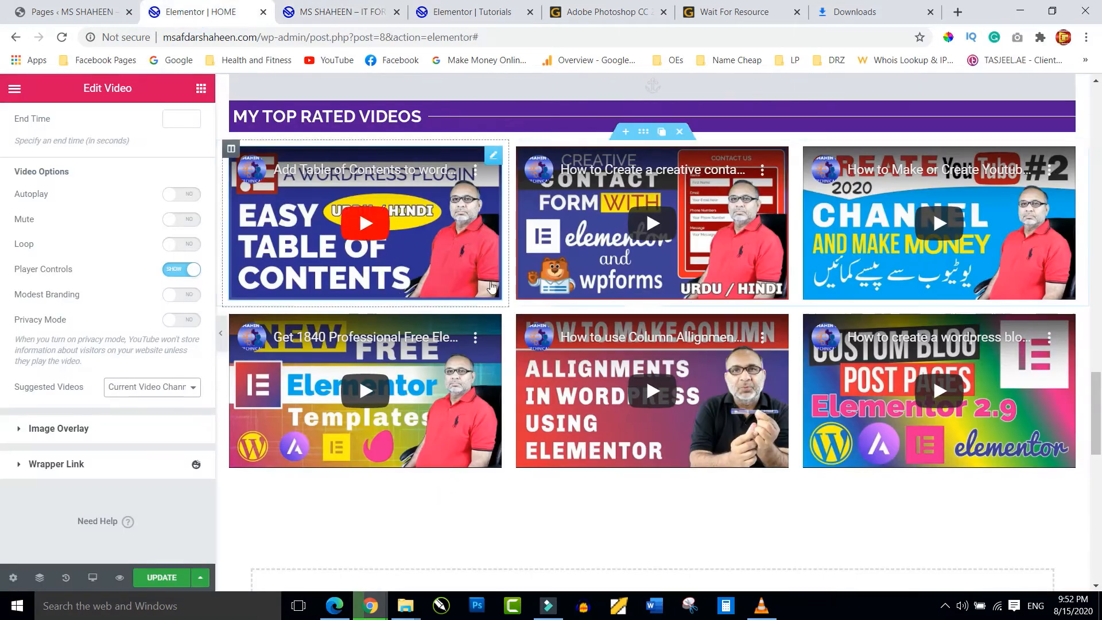
scroll(514, 335, "up", 15)
scroll(514, 336, "down", 15)
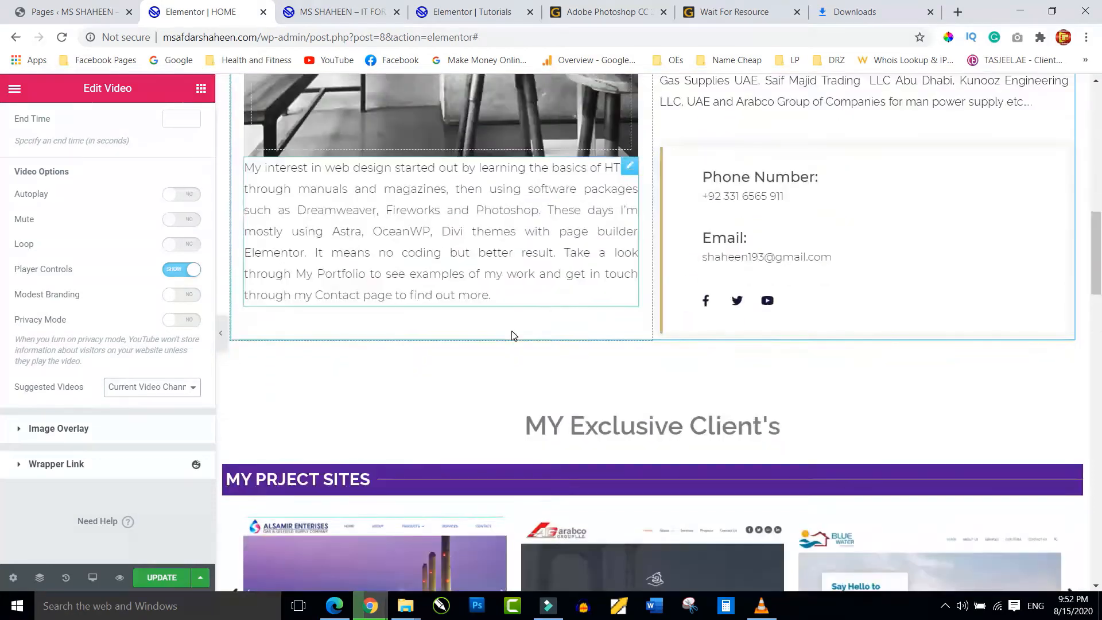
scroll(513, 336, "down", 3)
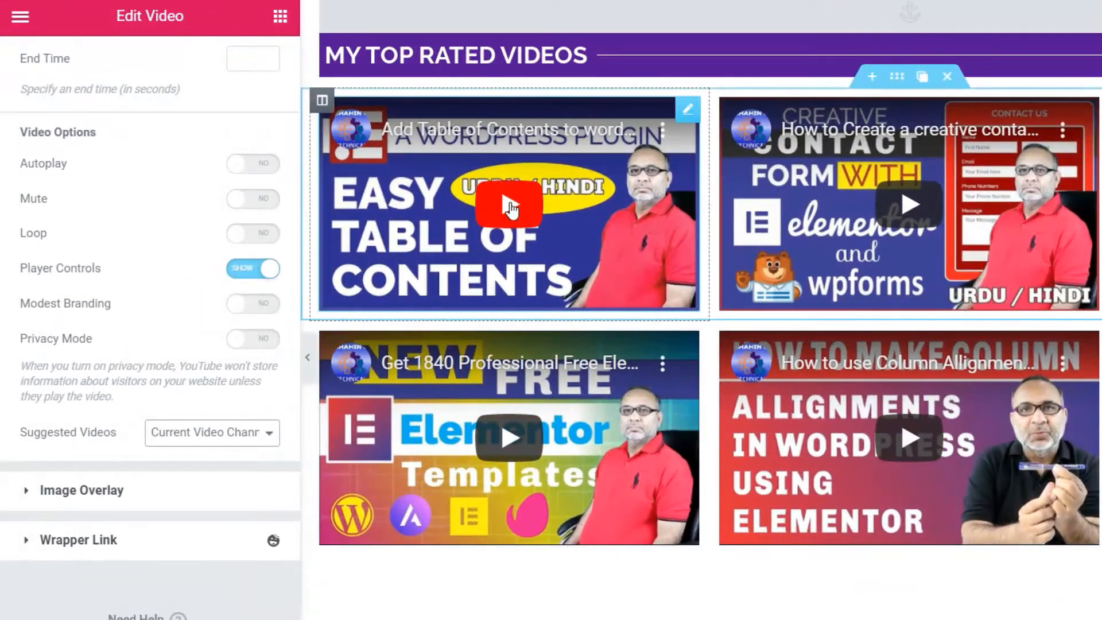
left_click(508, 208)
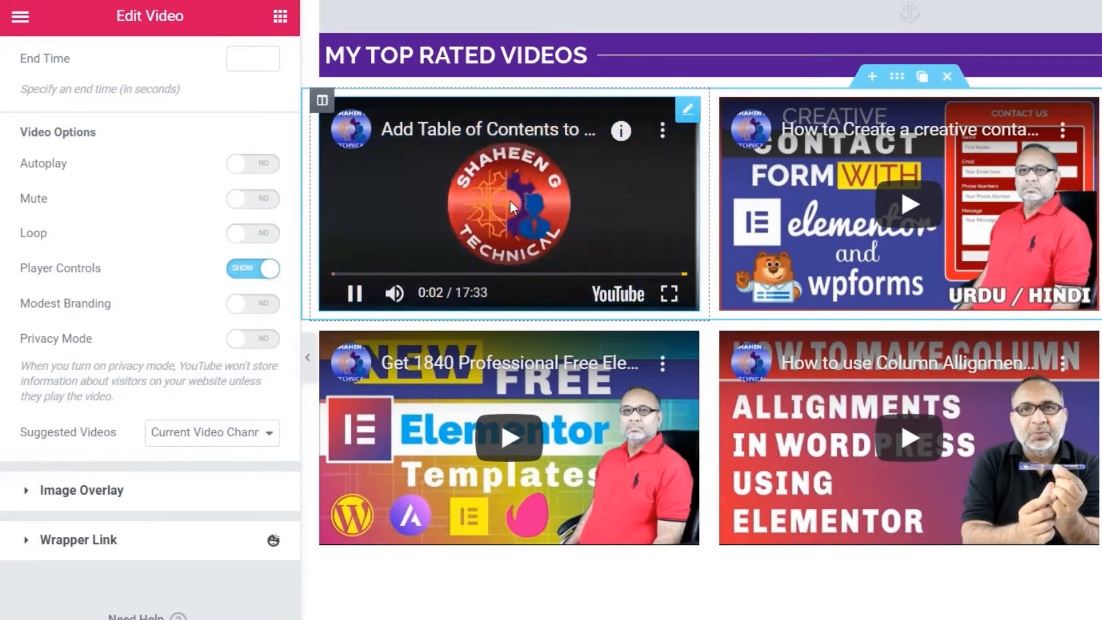
left_click(510, 201)
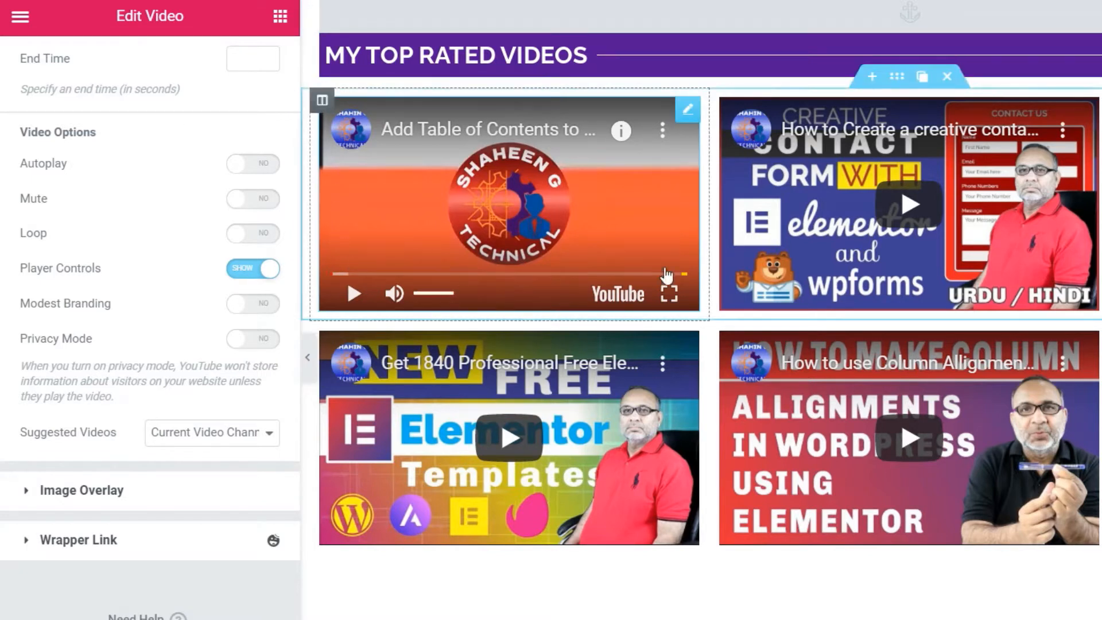
Open the Table of Contents video widget for editing and turn on its Image Overlay option
left_click(688, 109)
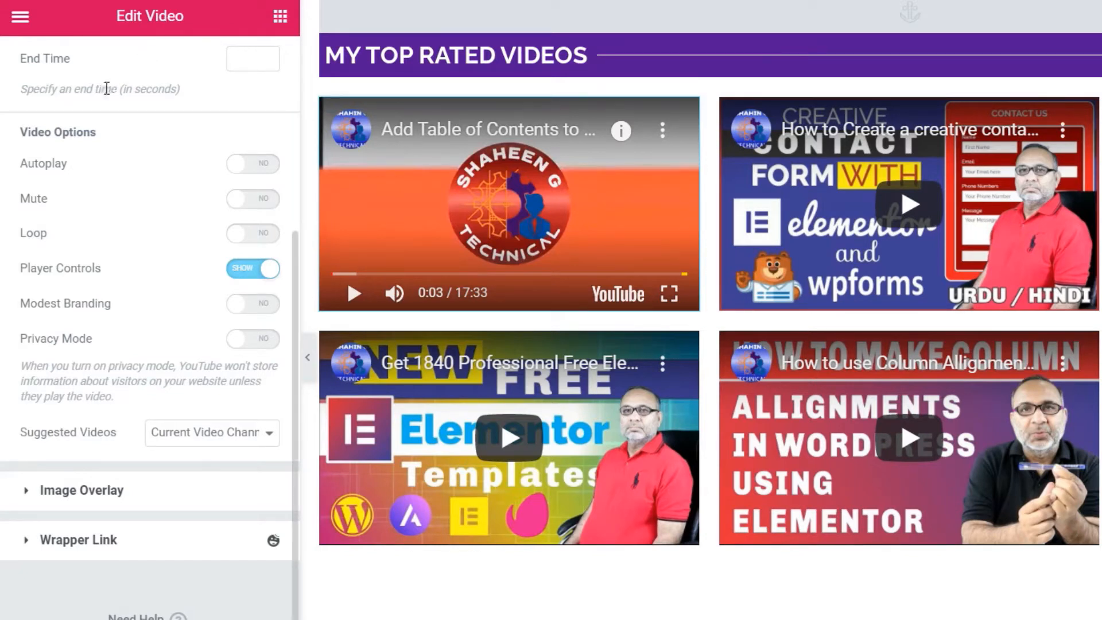
scroll(106, 88, "up", 5)
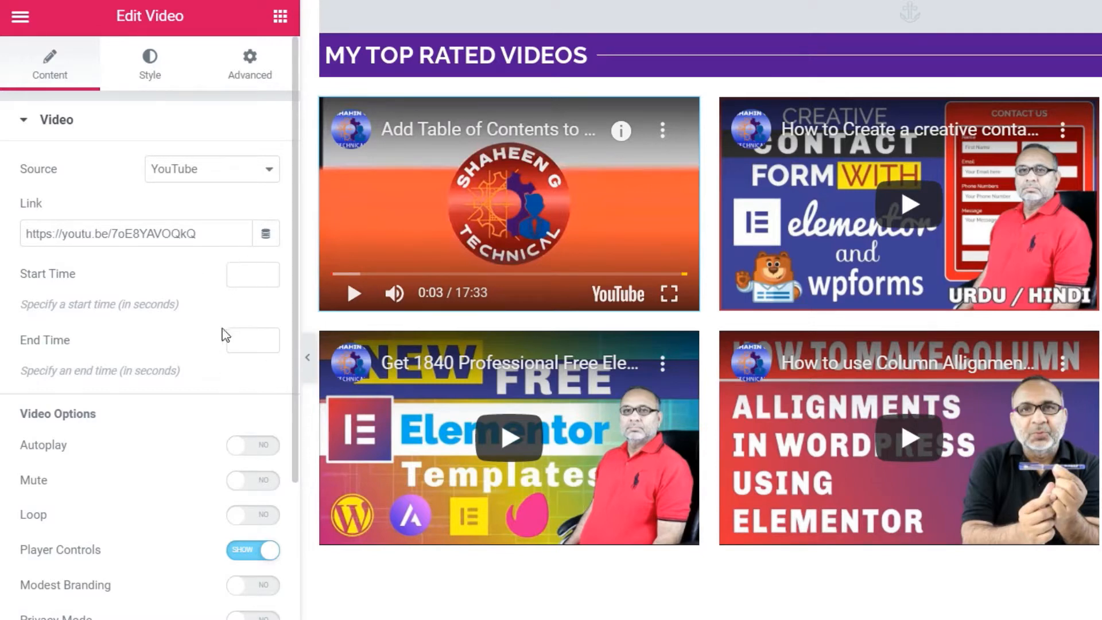
scroll(184, 333, "down", 4)
scroll(175, 287, "down", 1)
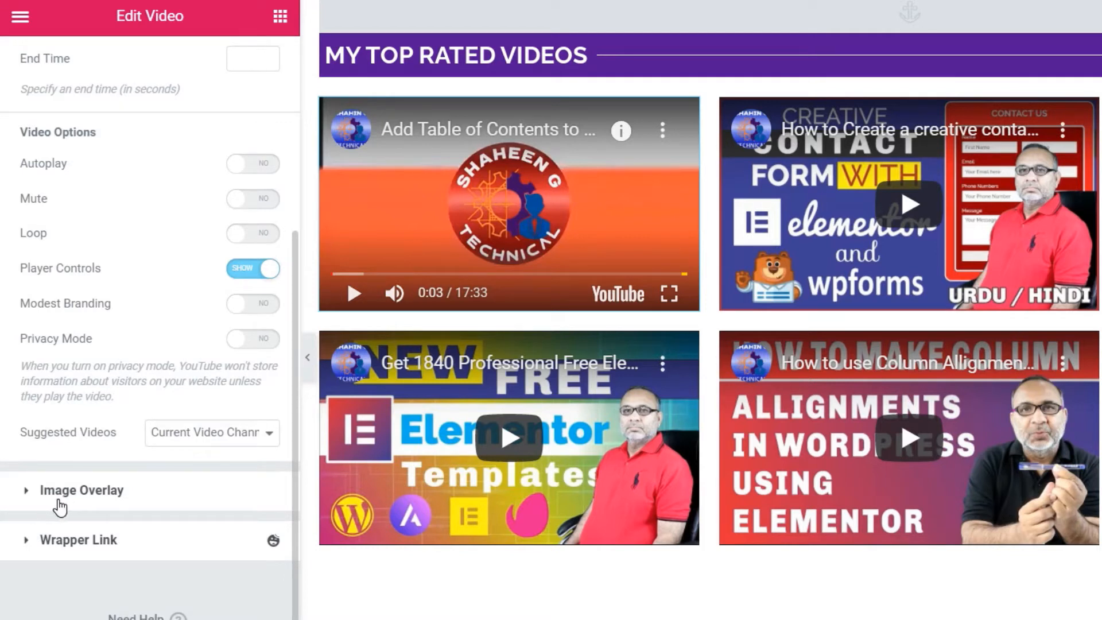
left_click(24, 494)
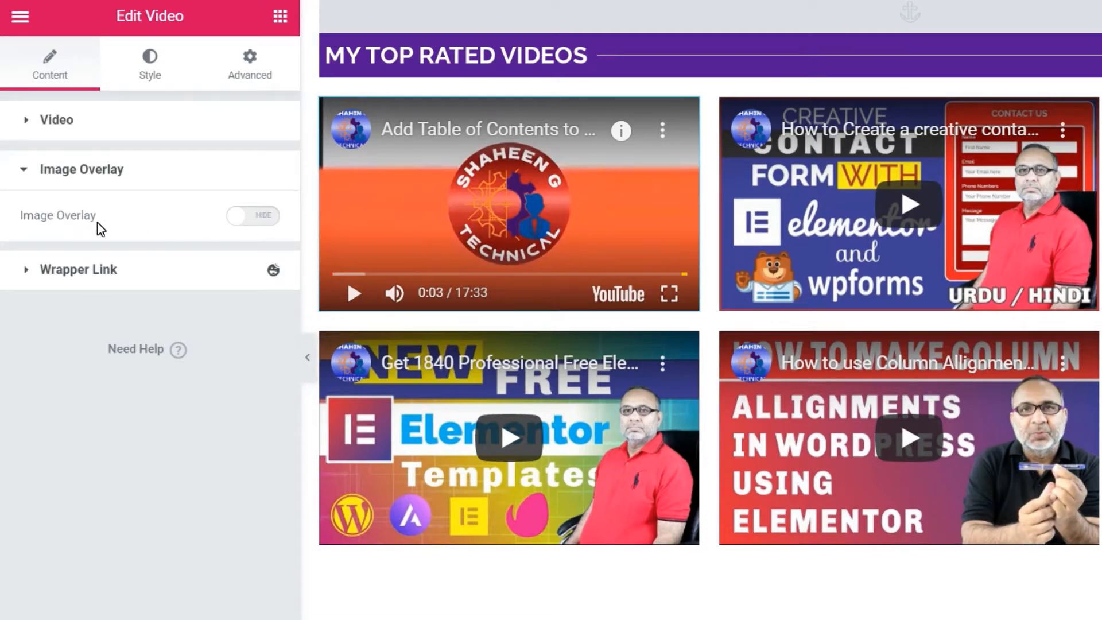
left_click(259, 220)
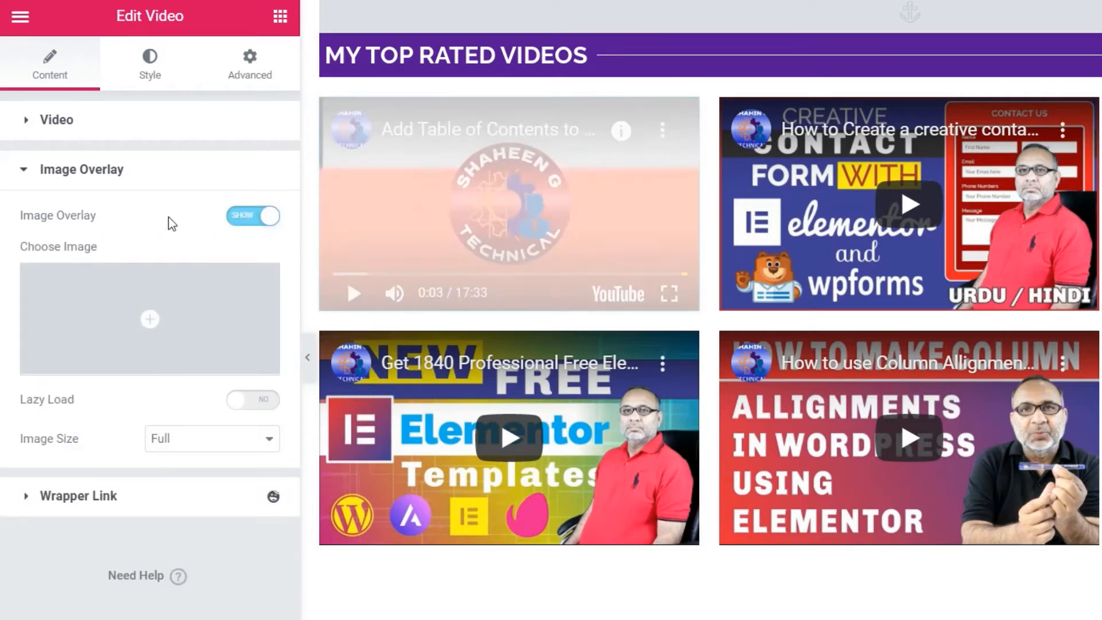
Select the Easy Table of Contents thumbnail in the media library for the overlay image
mouse_move(146, 317)
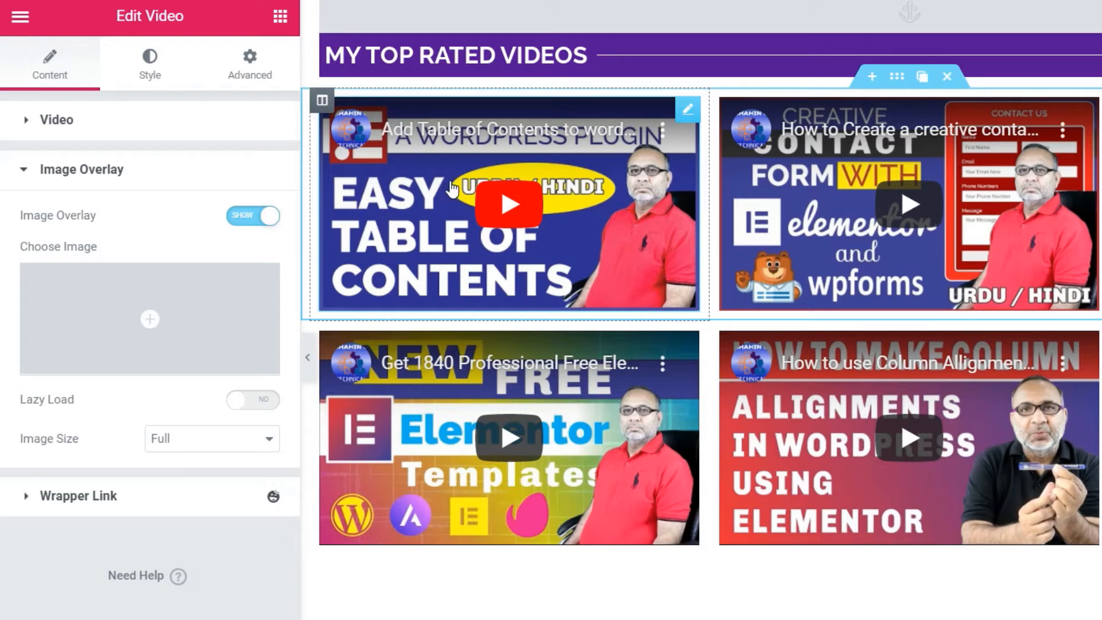
left_click(150, 319)
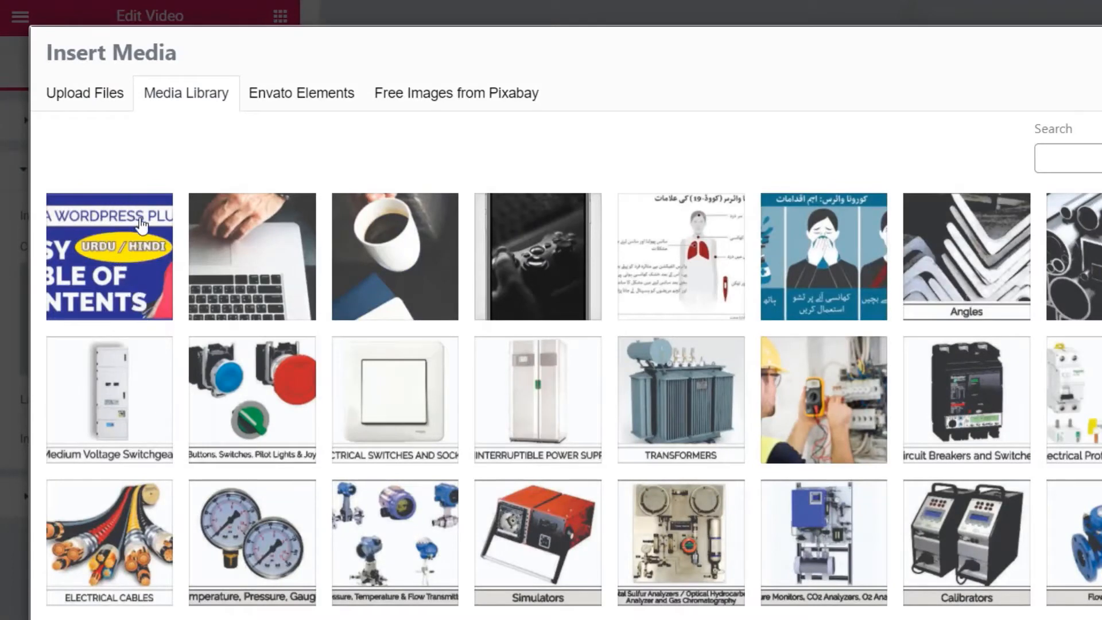
left_click(106, 261)
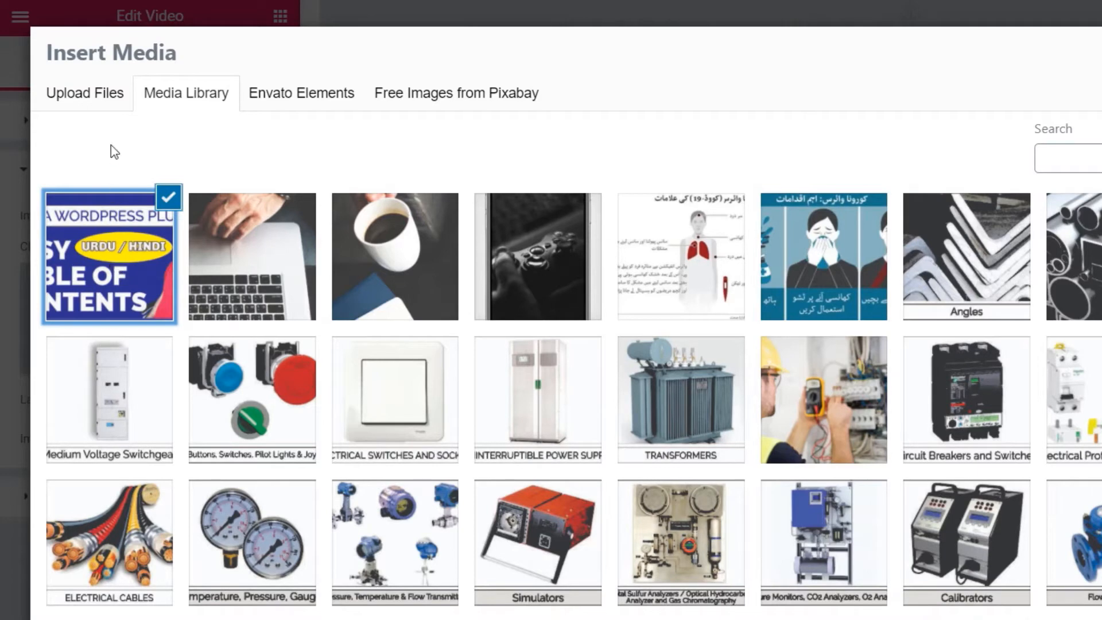
Pick the Table of Contents thumbnail from the Desktop as an upload, and return to the media library to set the overlay image
left_click(94, 100)
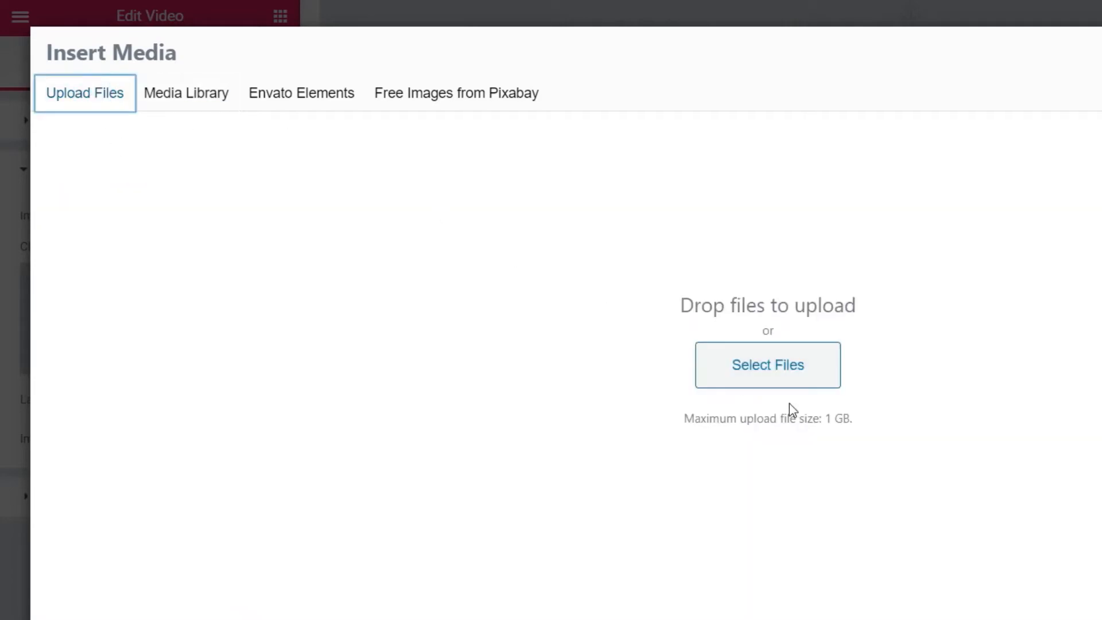
left_click(787, 367)
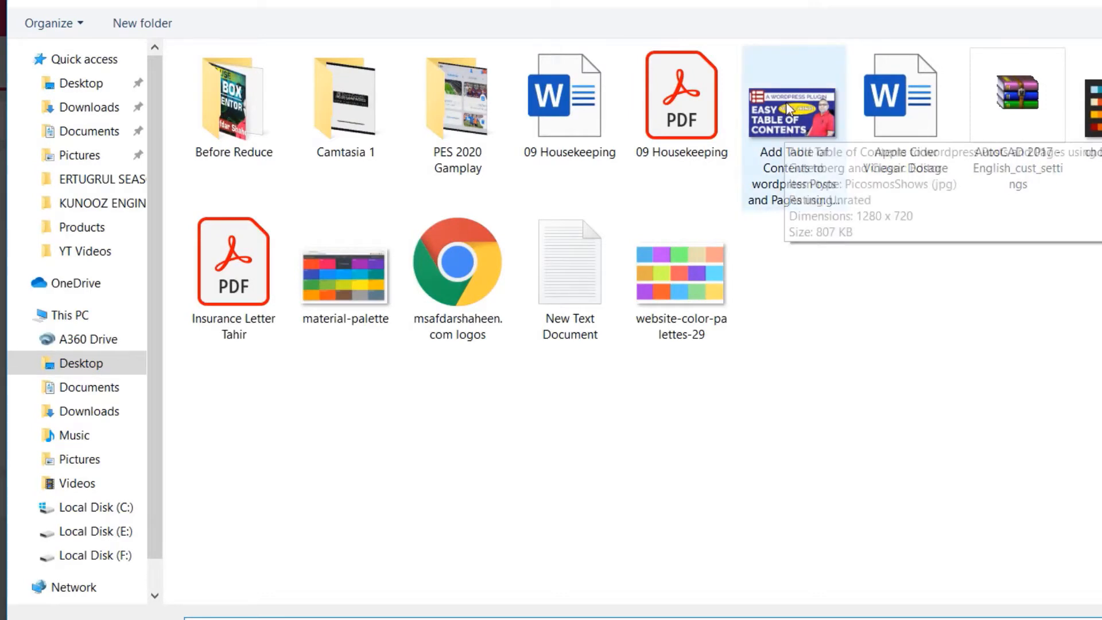
left_click(797, 121)
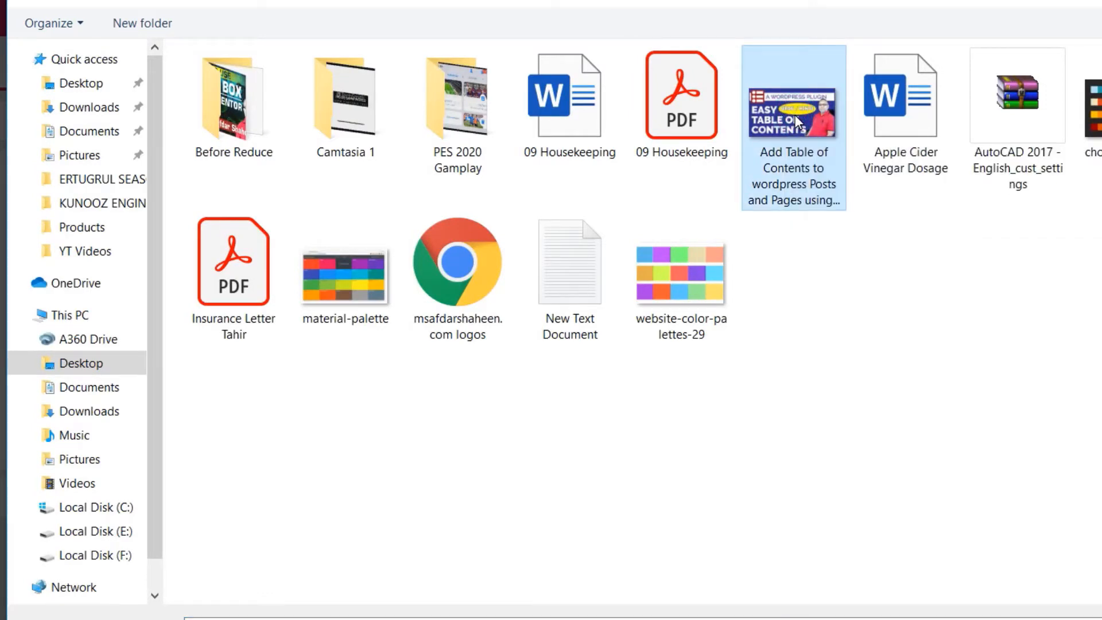
key("Return")
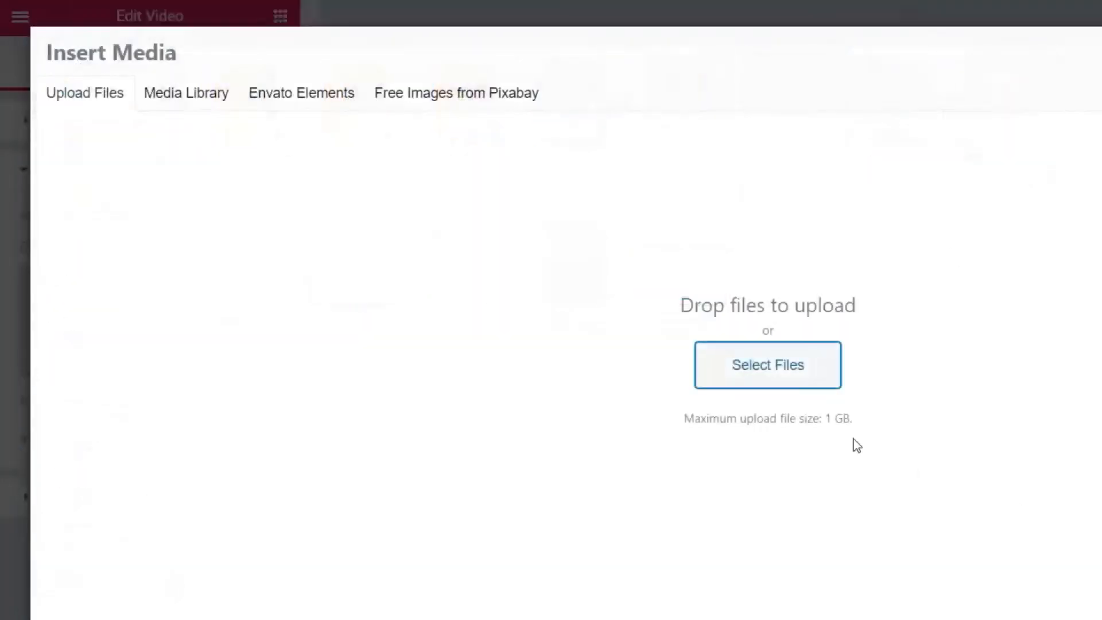
left_click(191, 97)
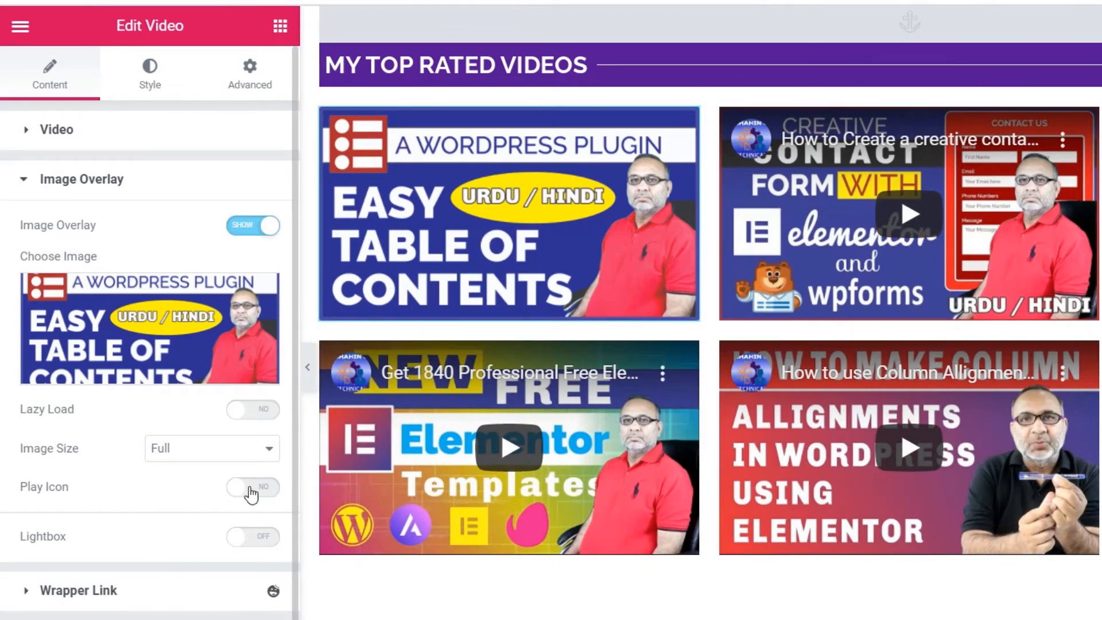
Enable the Play Icon and Lightbox options for the overlay and update the page
left_click(263, 488)
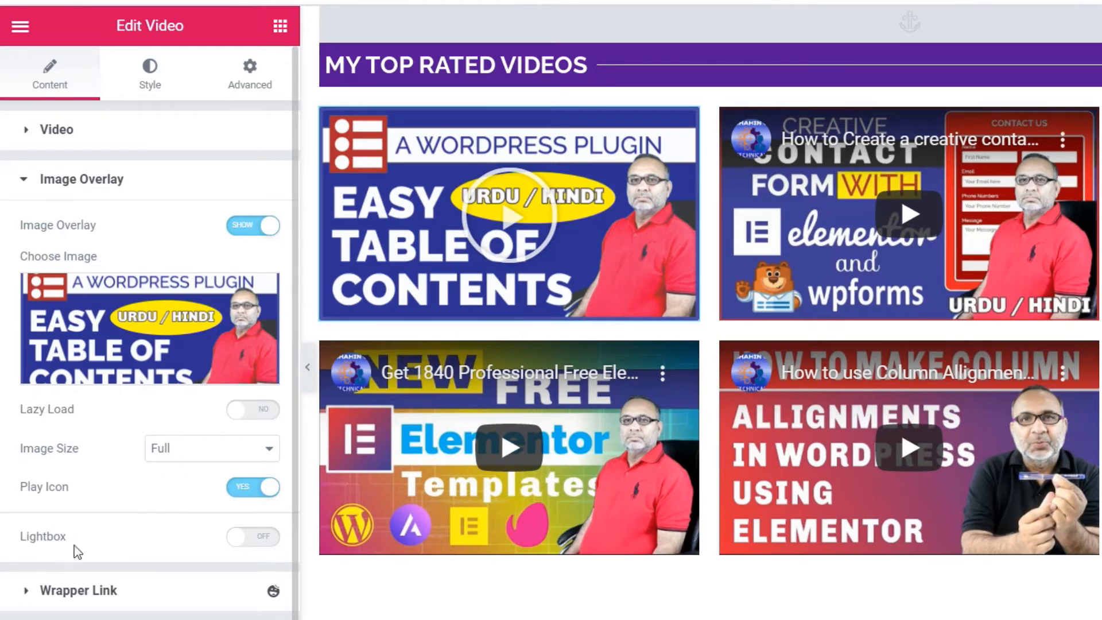
left_click(256, 538)
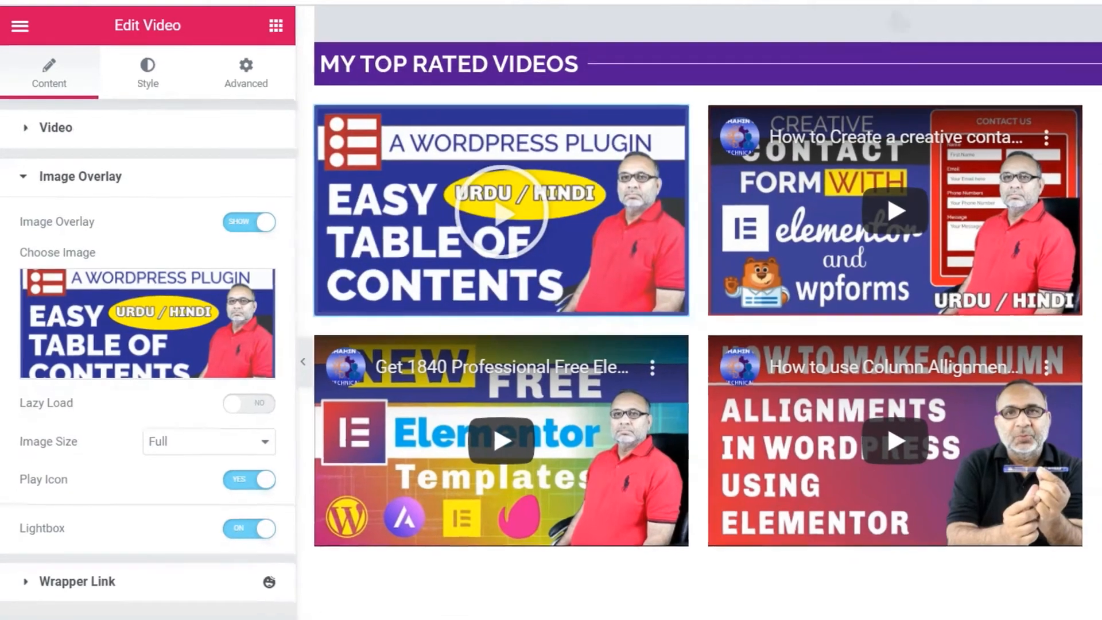
left_click(185, 600)
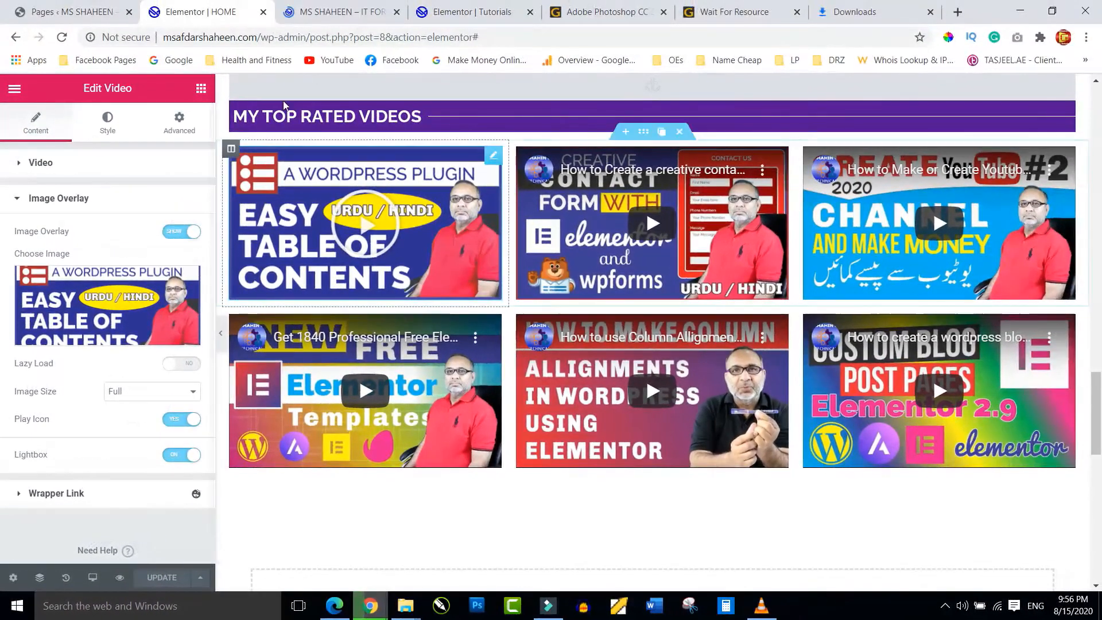
In the live page preview, open the Table of Contents video under My Top Rated Videos in its lightbox, play it and pause it
left_click(330, 12)
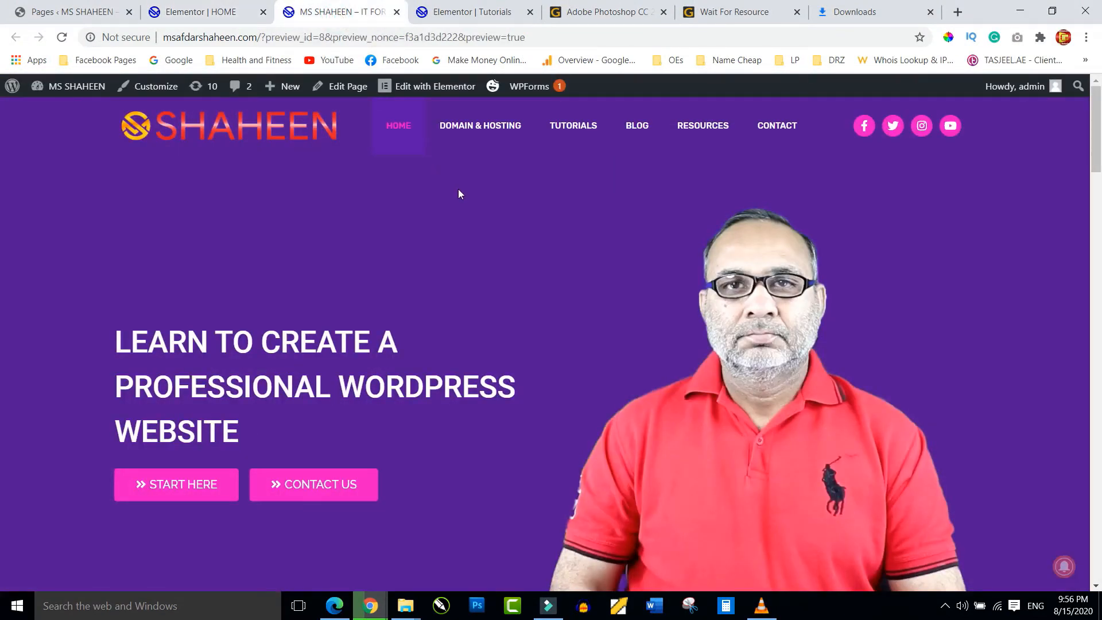
scroll(459, 194, "down", 18)
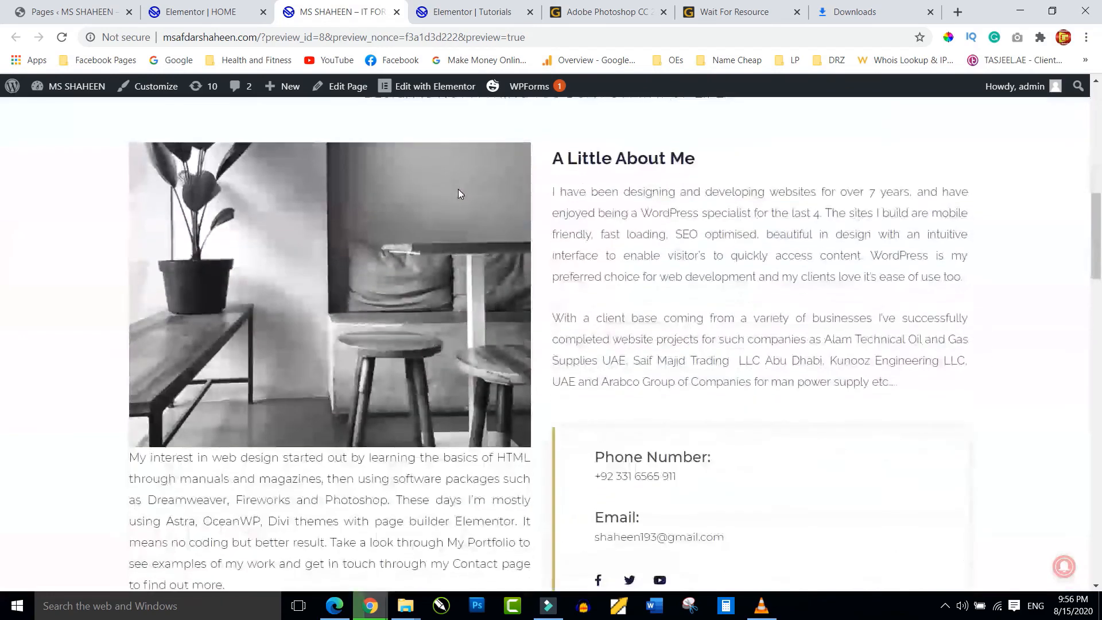
scroll(458, 194, "down", 12)
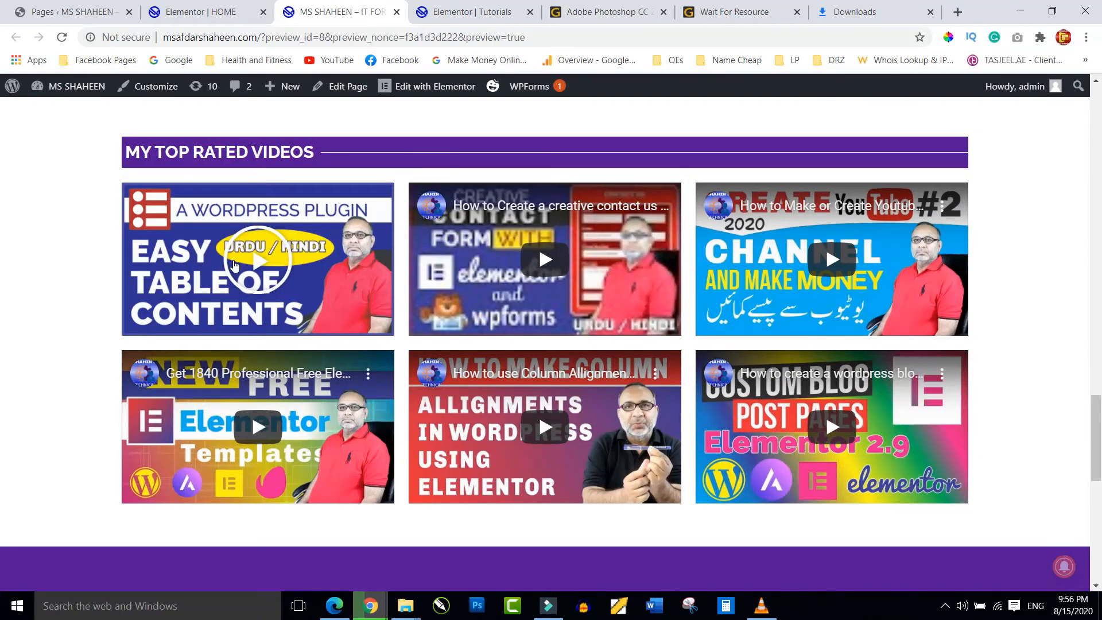
scroll(235, 264, "down", 1)
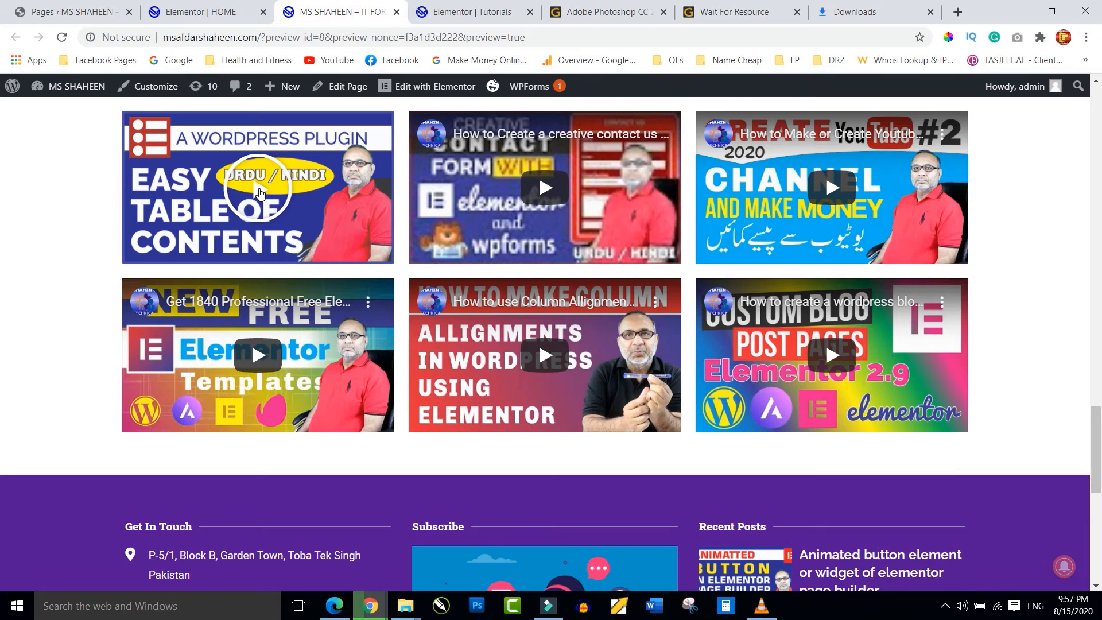
left_click(260, 191)
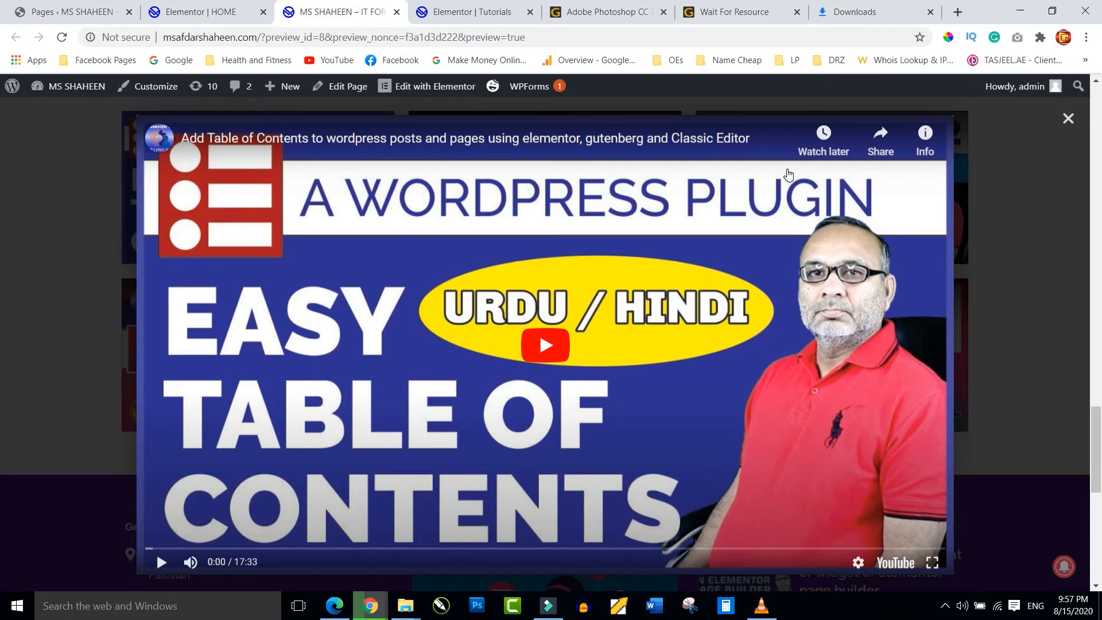
left_click(543, 345)
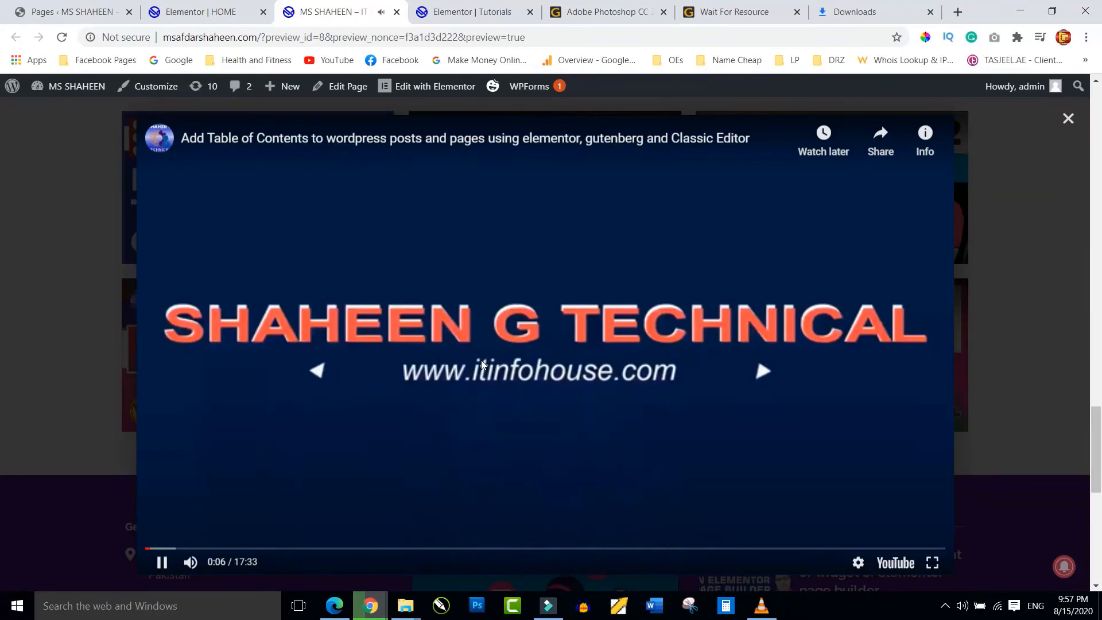
left_click(161, 563)
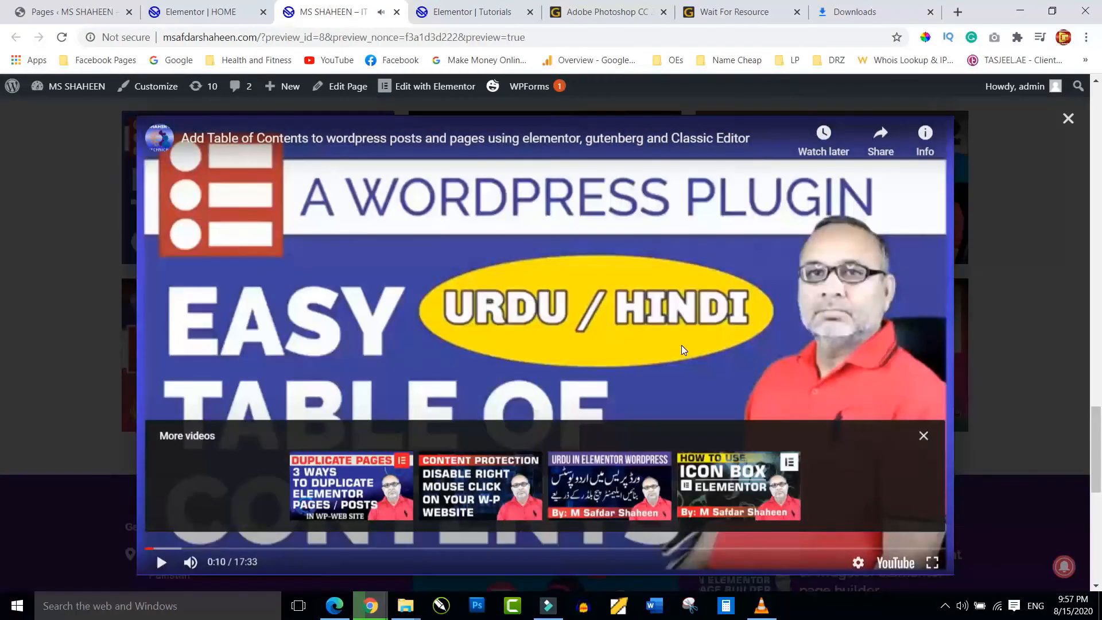